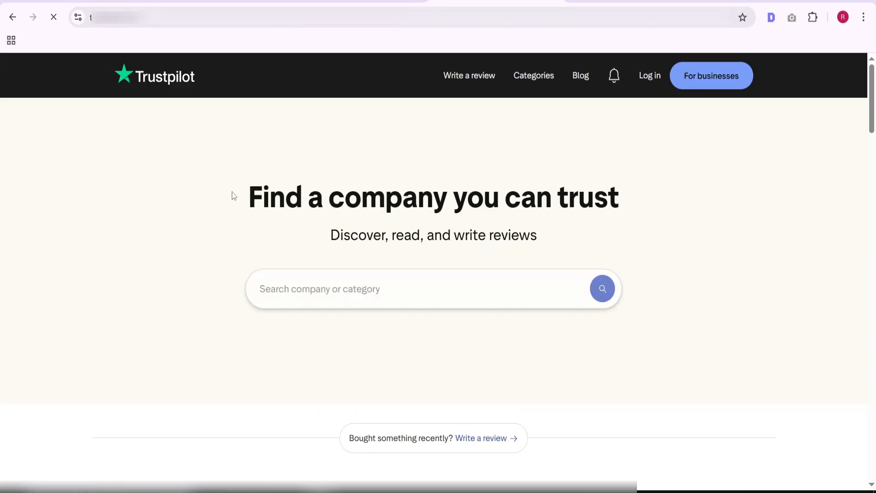
# - Go to the section for businesses and open the form for creating a free account
pyautogui.scroll(-14, 379, 242)
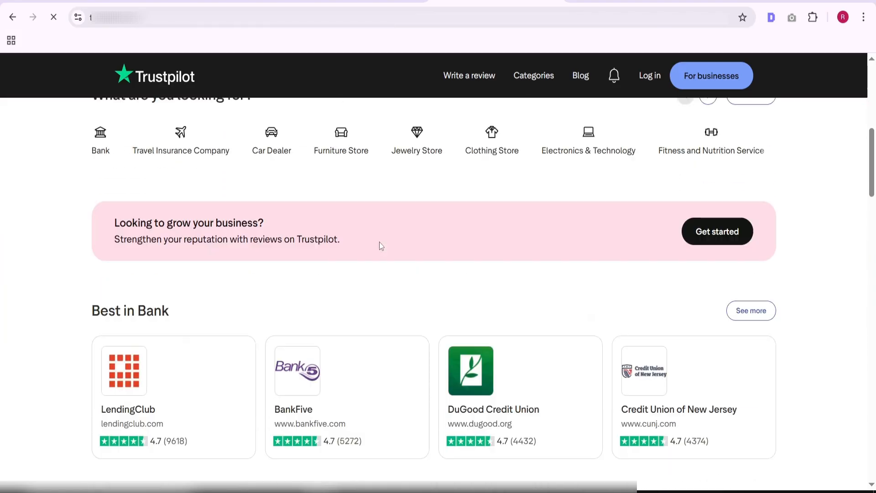
pyautogui.scroll(-20, 380, 241)
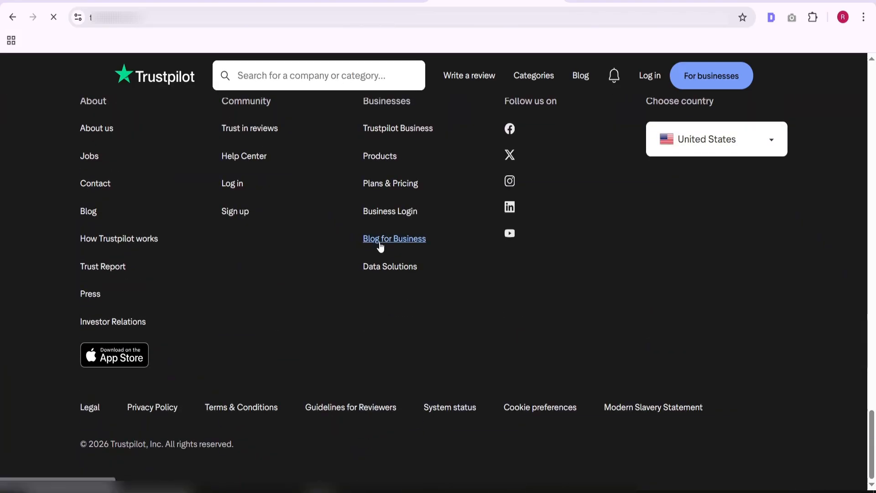
pyautogui.scroll(20, 380, 242)
pyautogui.scroll(15, 380, 244)
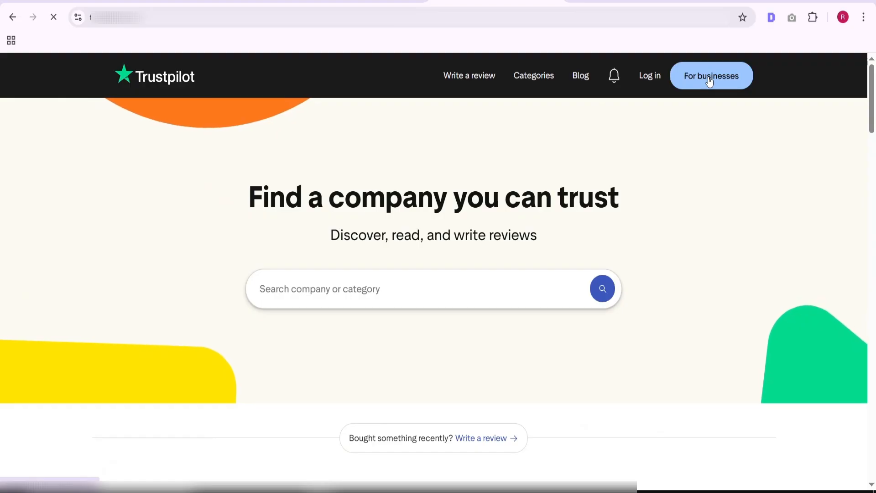
pyautogui.click(709, 78)
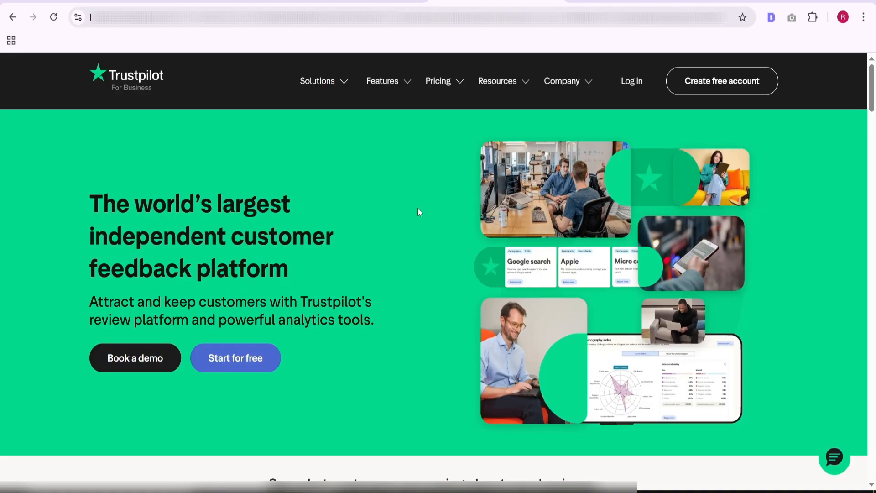
pyautogui.click(728, 86)
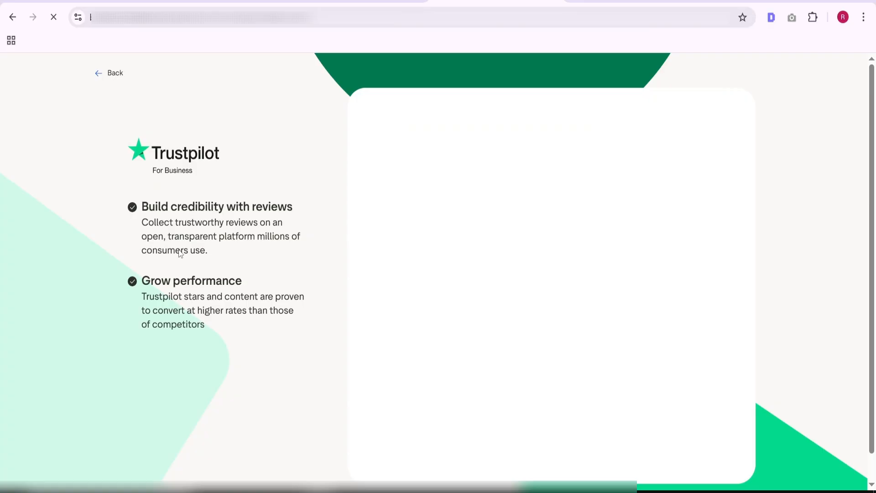
# - Try to sign up with Google, choosing the listed account and allowing trustpilot.com to access its profile information
pyautogui.scroll(-1, 229, 209)
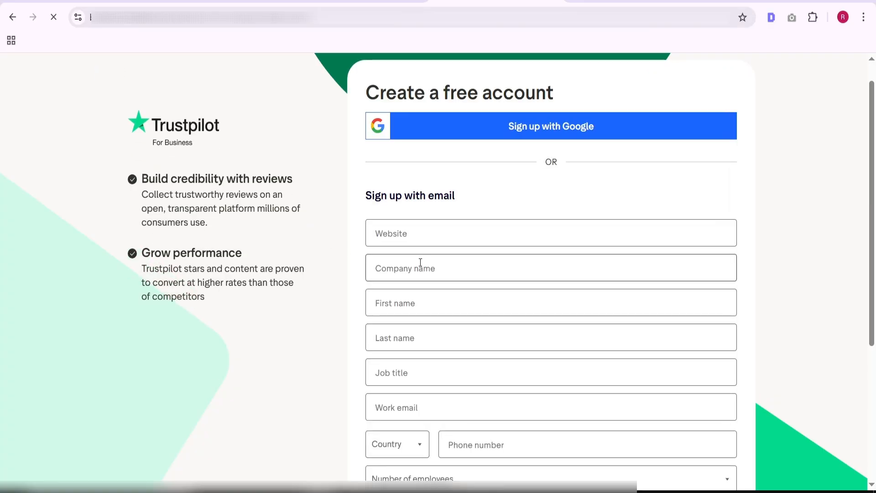
pyautogui.scroll(-2, 474, 361)
pyautogui.scroll(-1, 473, 361)
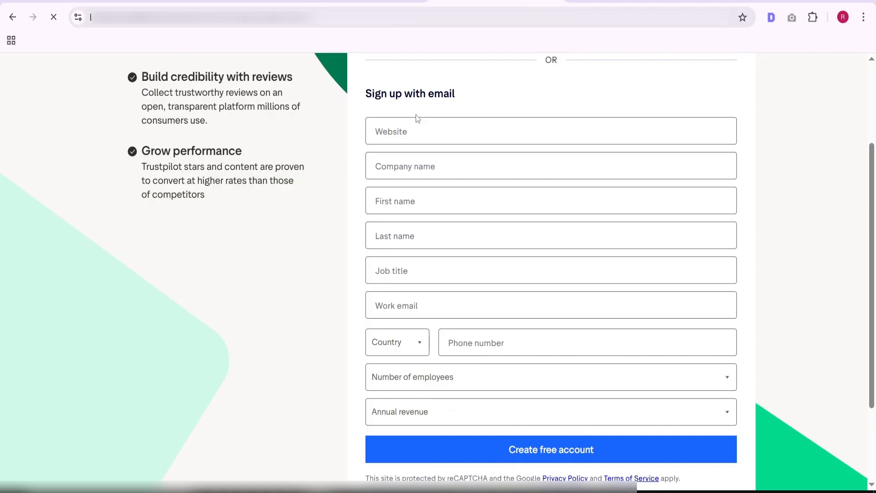
pyautogui.scroll(4, 508, 256)
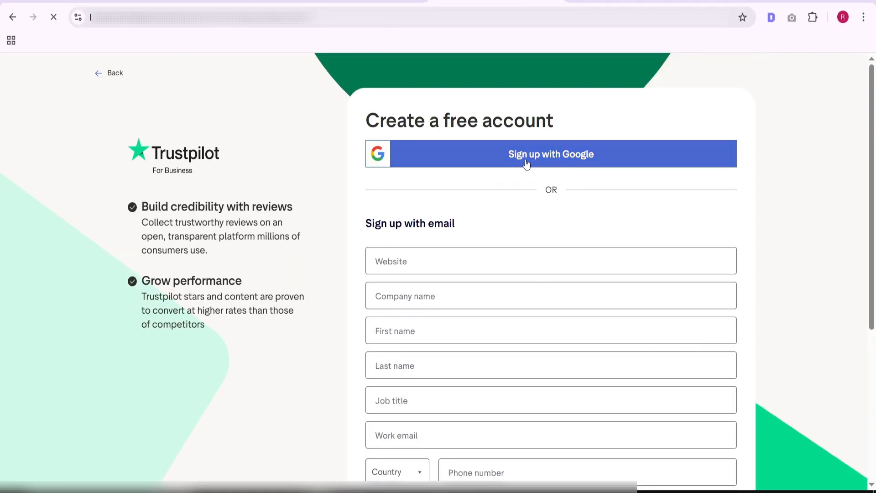
pyautogui.click(550, 157)
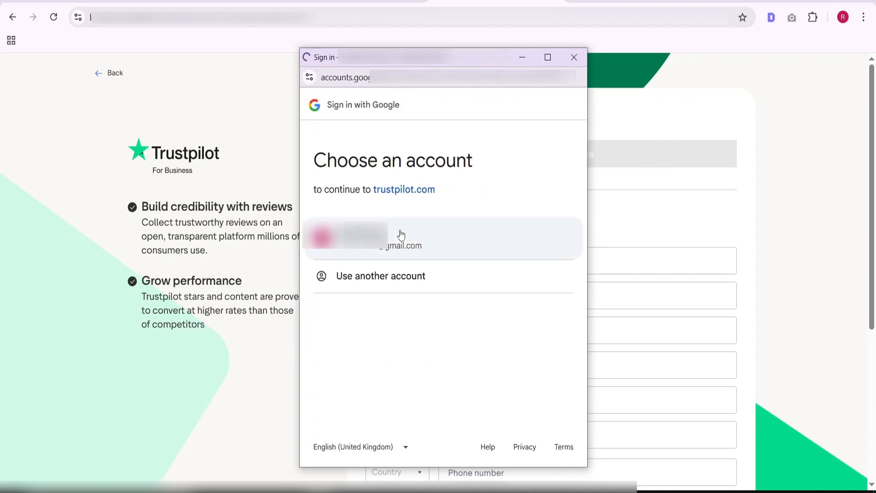
pyautogui.click(401, 235)
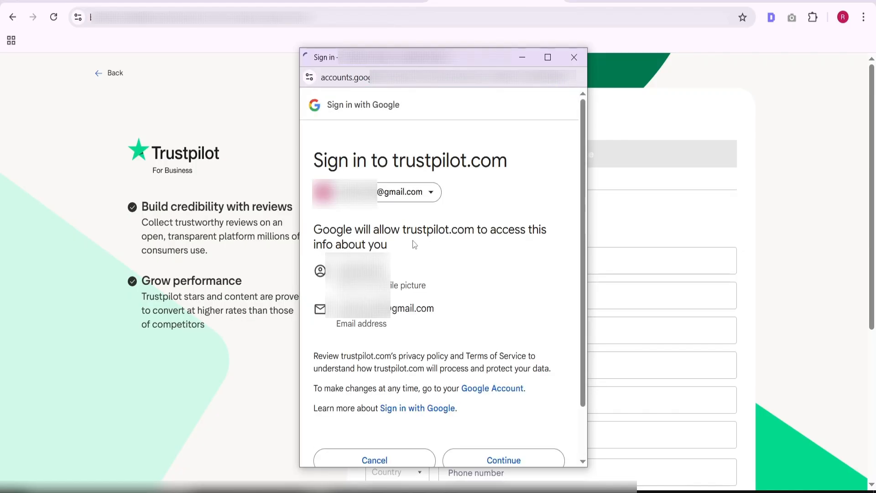
pyautogui.click(513, 454)
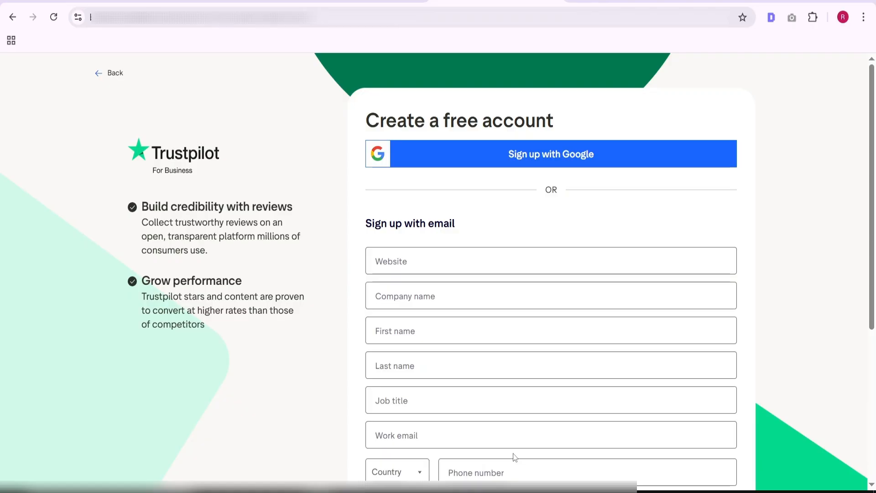
# - Retry the Google sign-up with the same listed account
pyautogui.scroll(-5, 513, 453)
pyautogui.scroll(5, 513, 453)
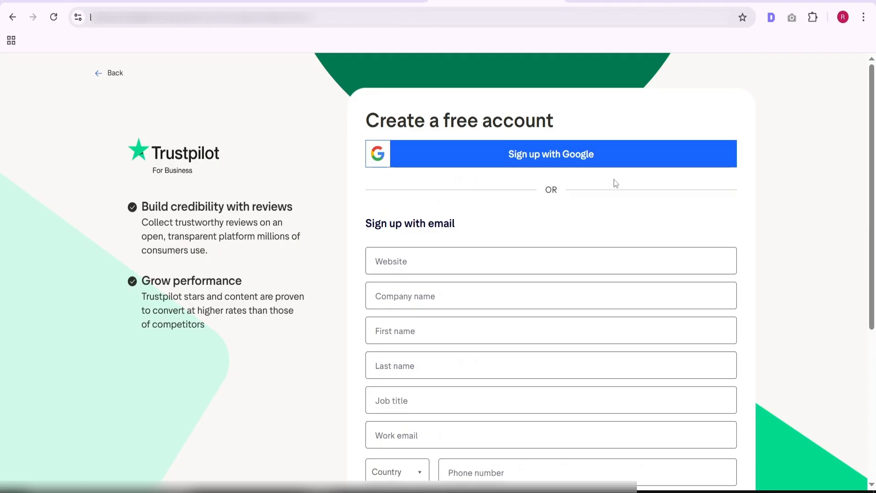
pyautogui.click(522, 157)
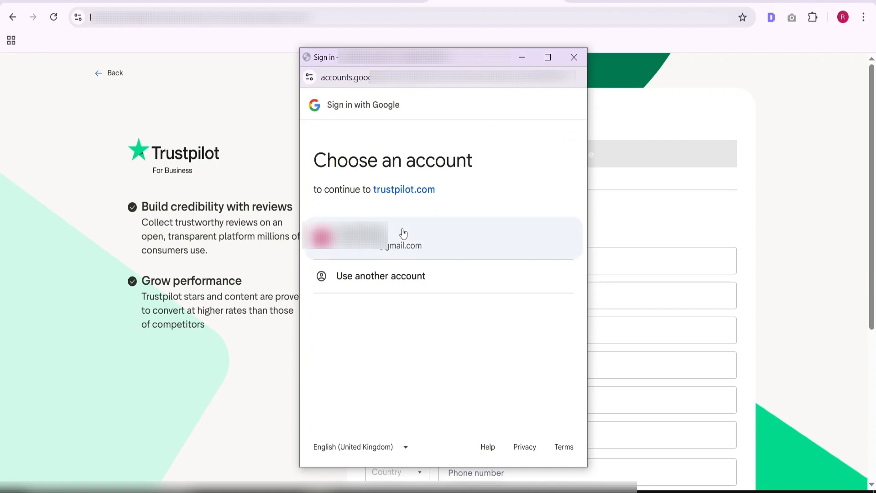
pyautogui.click(404, 233)
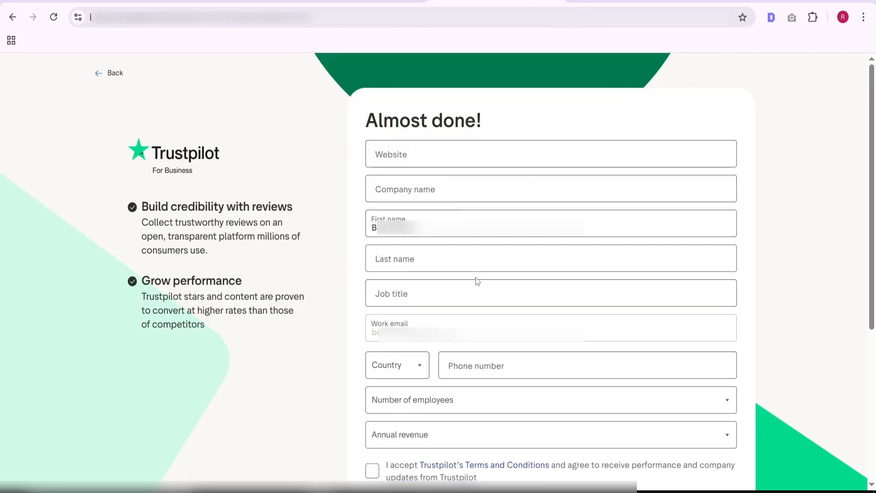
# - Fill in the website, company name, job title, country and phone number on the business sign-up form
pyautogui.scroll(-2, 484, 350)
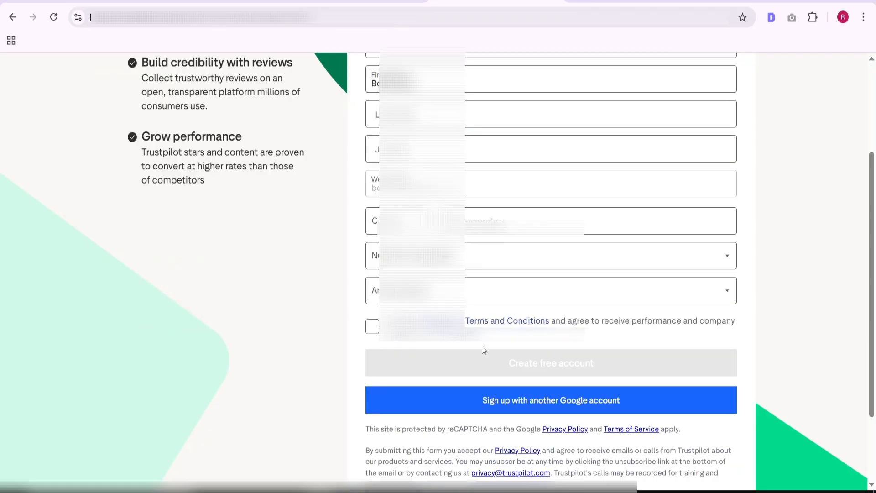
pyautogui.scroll(2, 483, 349)
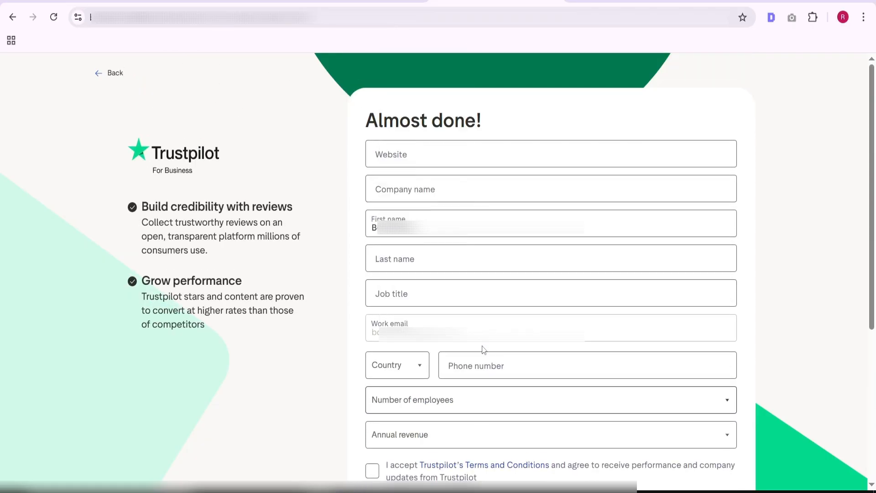
pyautogui.click(414, 165)
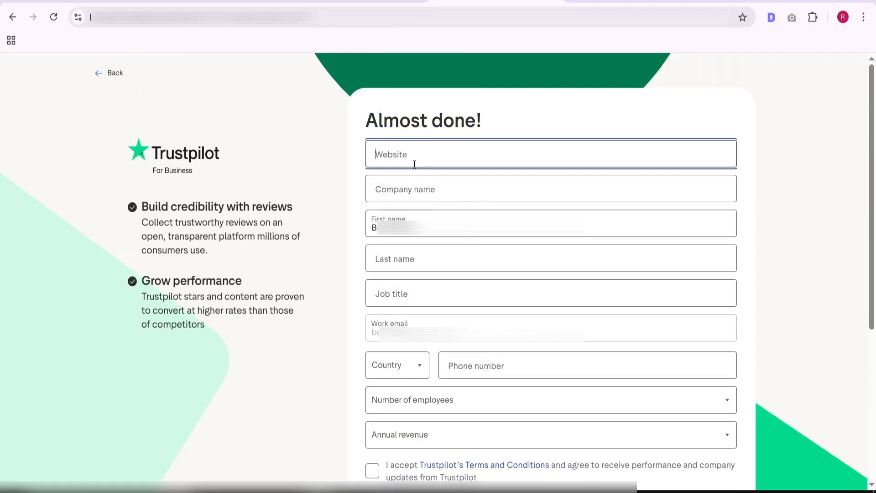
pyautogui.write('B')
pyautogui.press('BackSpace')
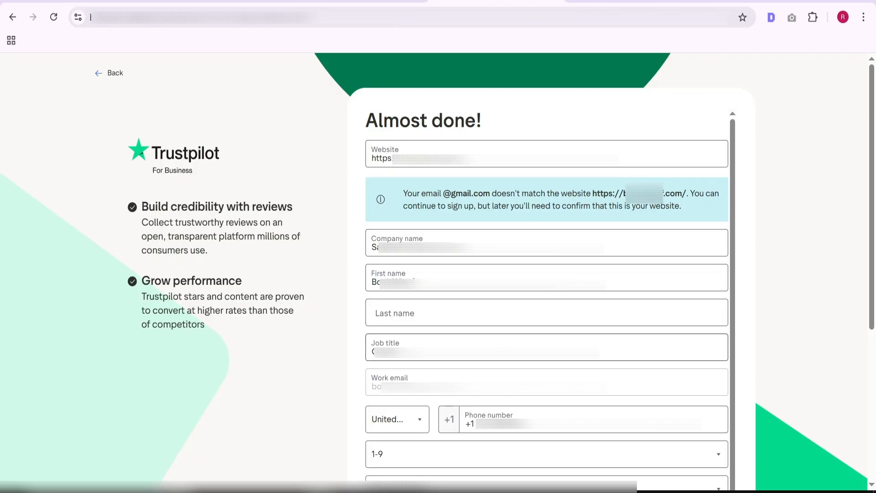
# - Select 1-9 as the number of employees and $0-4.99 million as the annual revenue
pyautogui.scroll(-1, 393, 347)
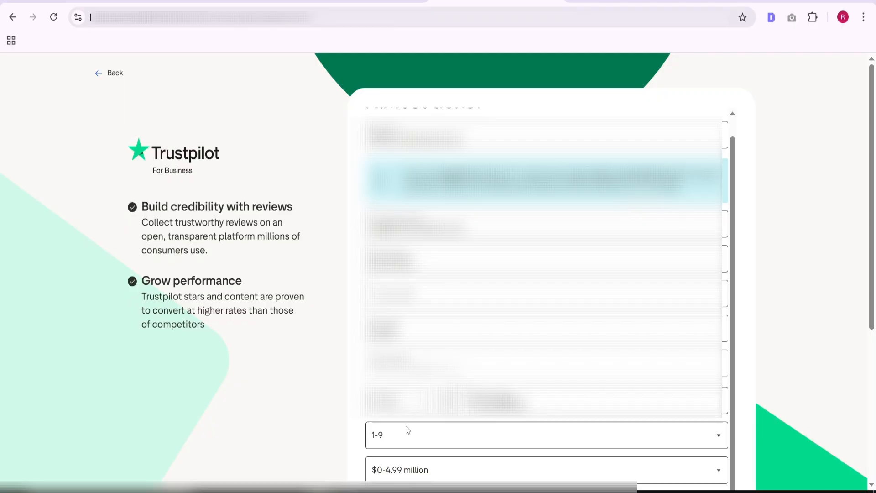
pyautogui.click(425, 436)
pyautogui.click(424, 435)
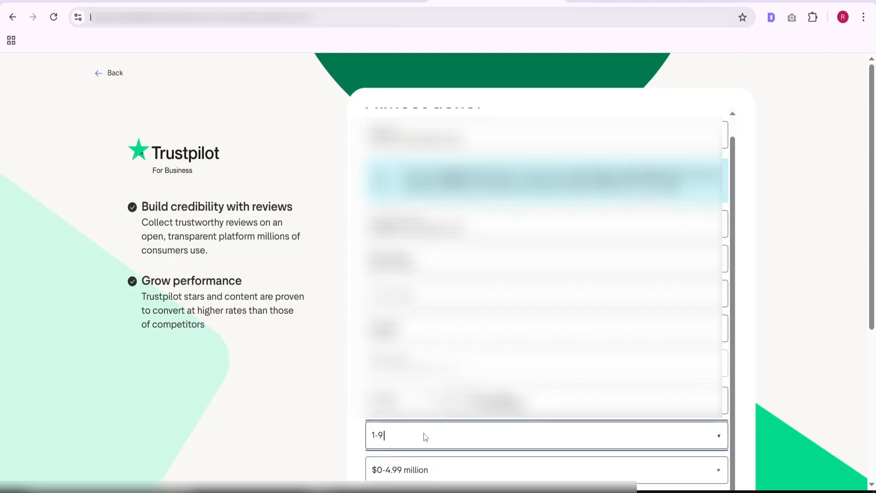
pyautogui.scroll(-4, 424, 437)
pyautogui.click(401, 248)
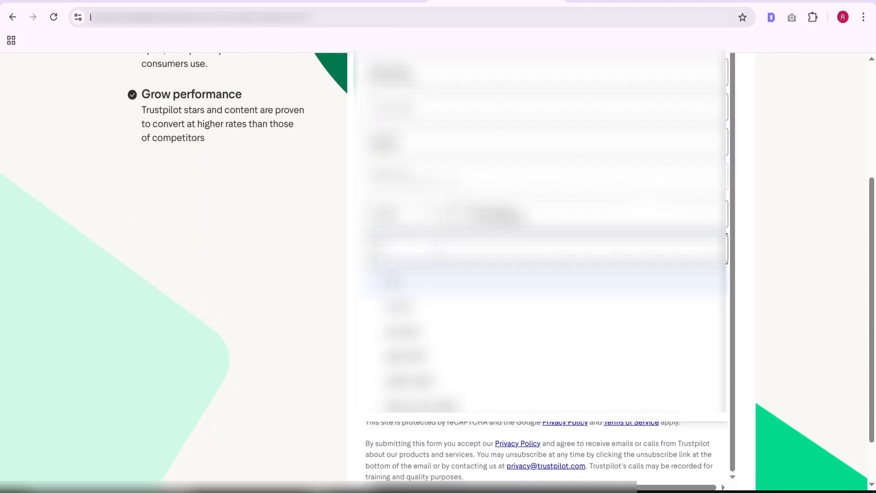
pyautogui.click(401, 288)
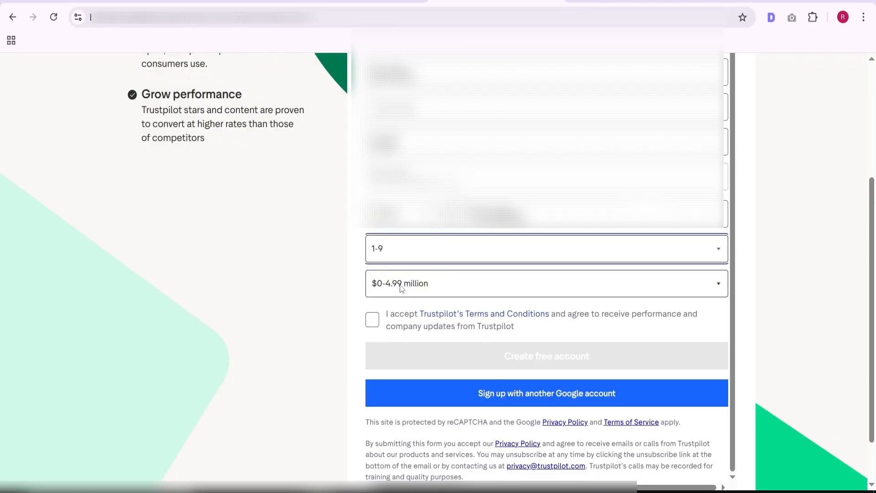
pyautogui.click(432, 286)
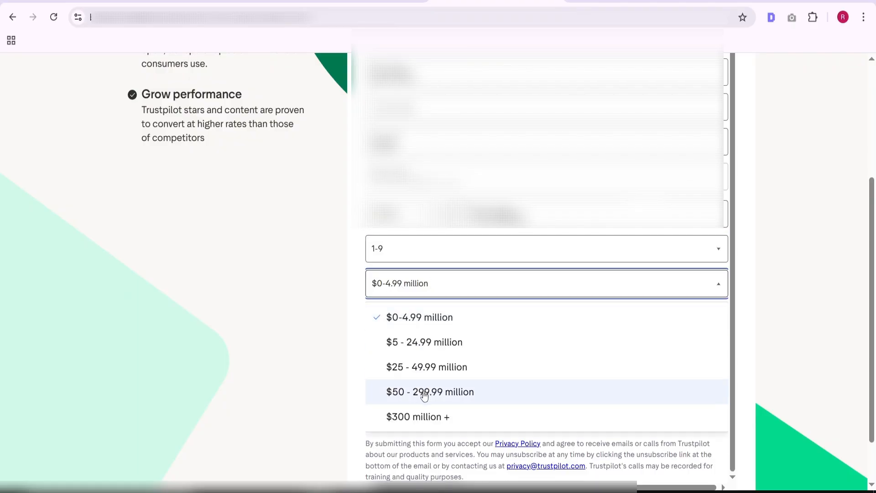
pyautogui.click(440, 284)
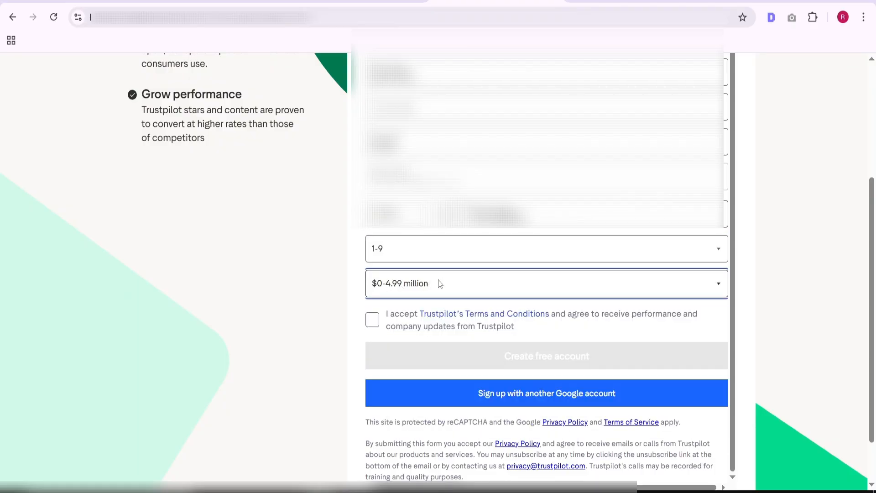
# - Accept Trustpilot's Terms and Conditions and create the free account
pyautogui.click(373, 320)
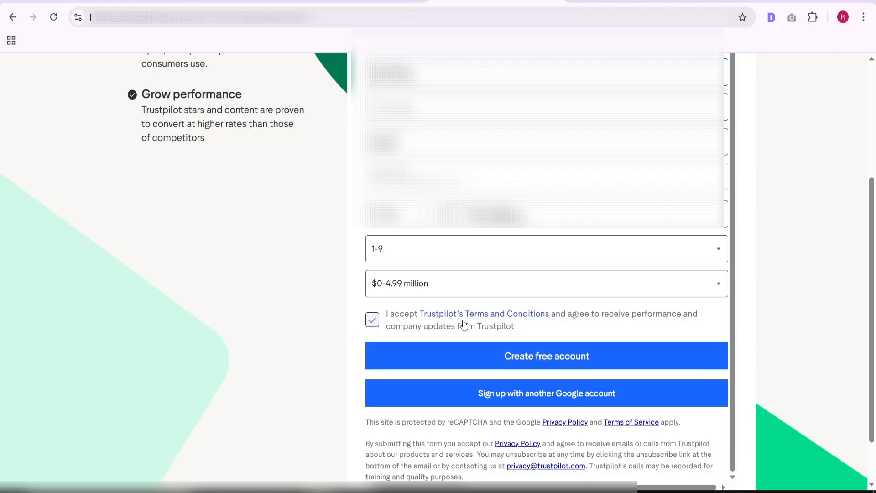
pyautogui.click(511, 355)
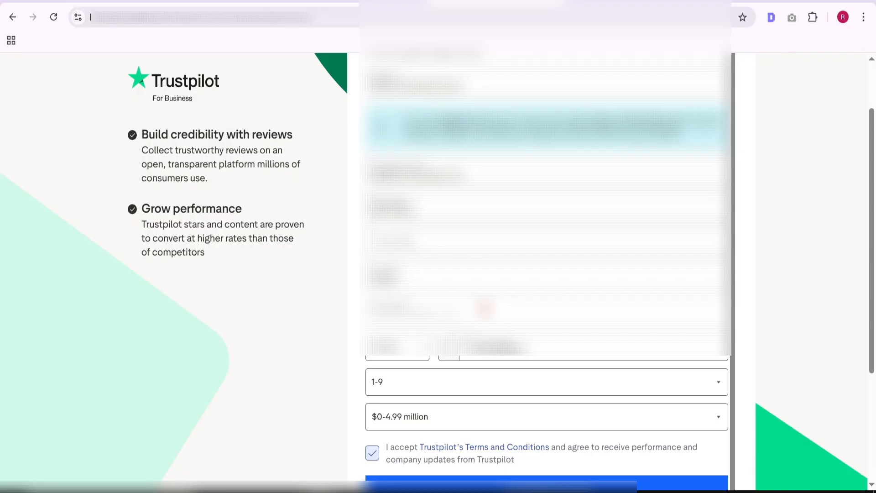
pyautogui.scroll(-1, 484, 308)
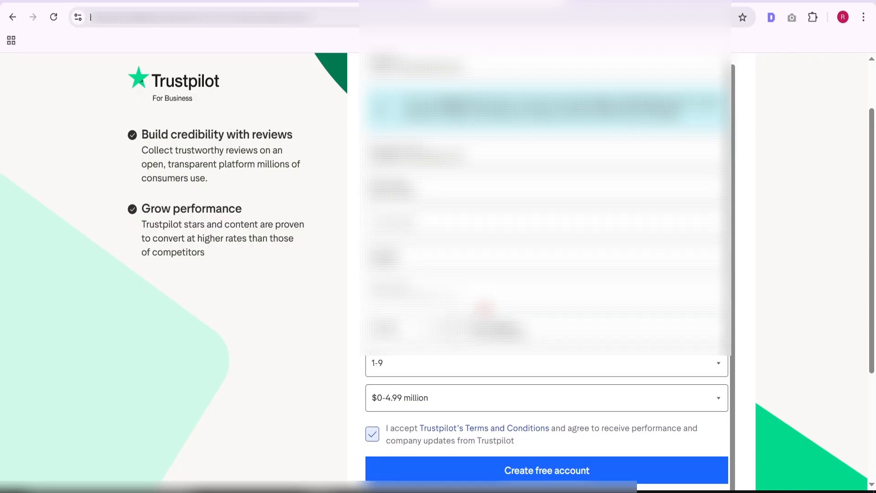
pyautogui.click(553, 472)
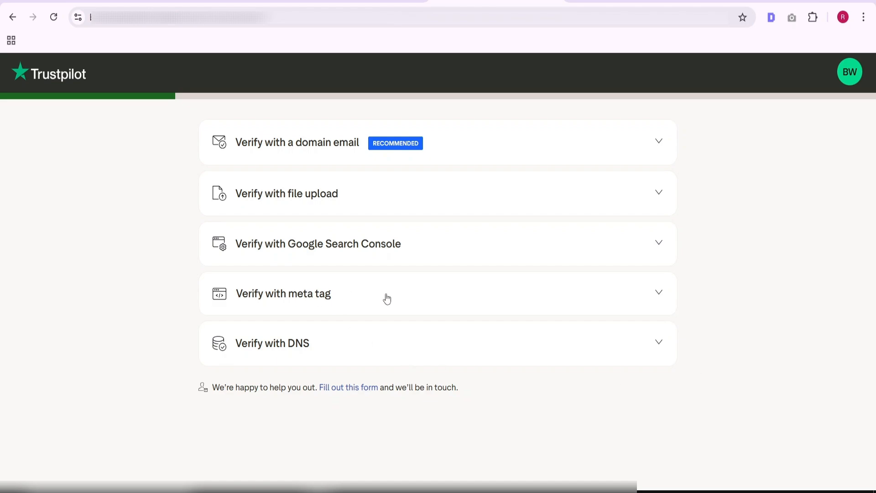
# - Copy the verification code from the meta tag method and switch to the website's WordPress dashboard
pyautogui.click(661, 294)
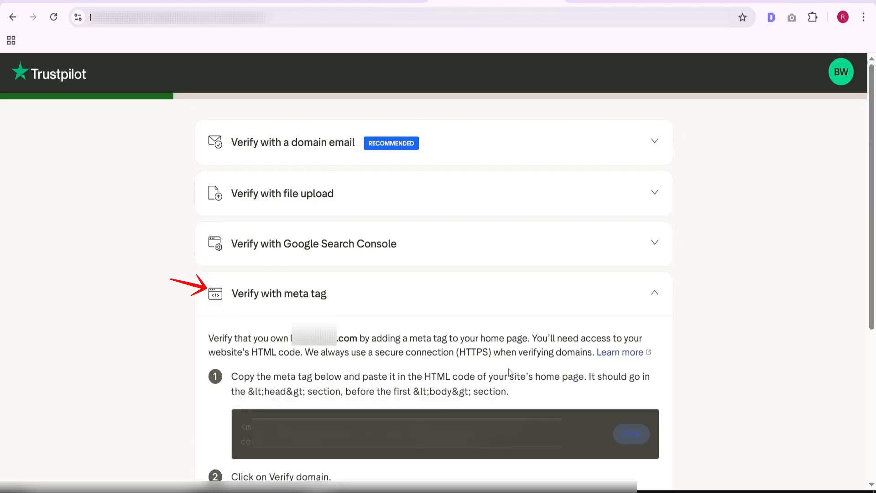
pyautogui.click(636, 439)
pyautogui.hotkey('alt', 'Tab')
pyautogui.hotkey('alt', 'Tab')
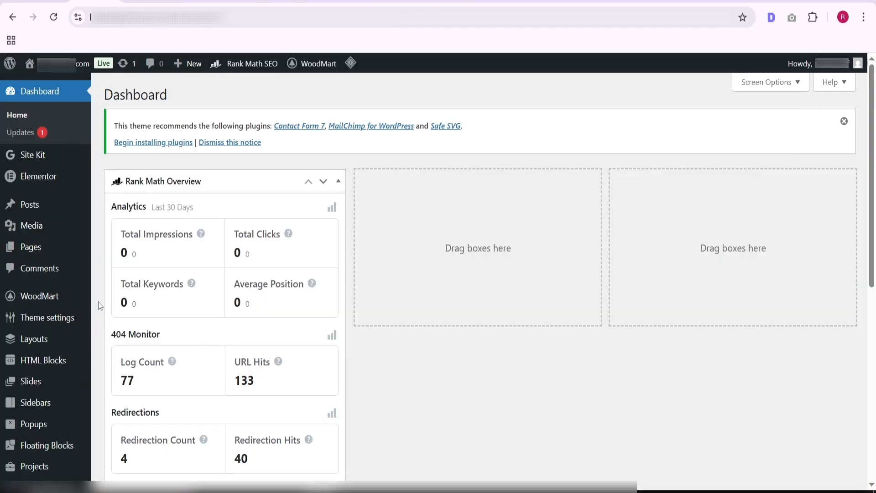
# - Open the Webmaster Tools section in Rank Math SEO's General Settings and go through its verification fields
pyautogui.moveTo(60, 255)
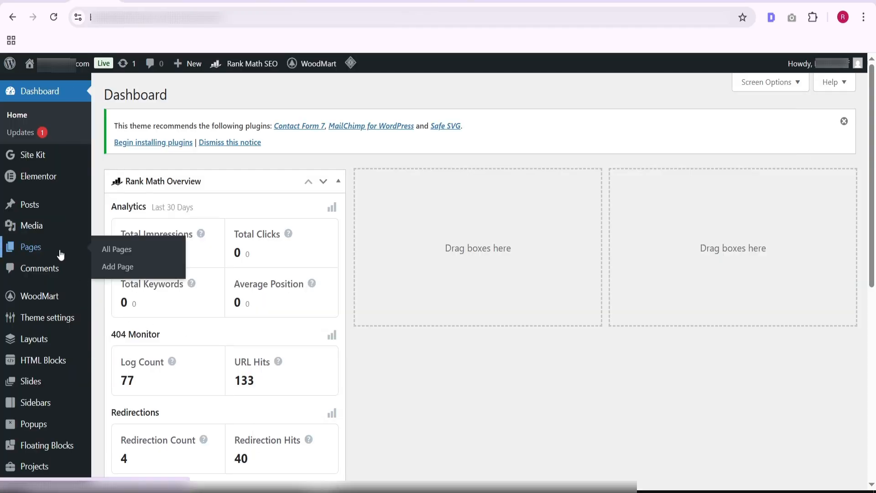
pyautogui.scroll(-3, 60, 252)
pyautogui.scroll(-2, 61, 253)
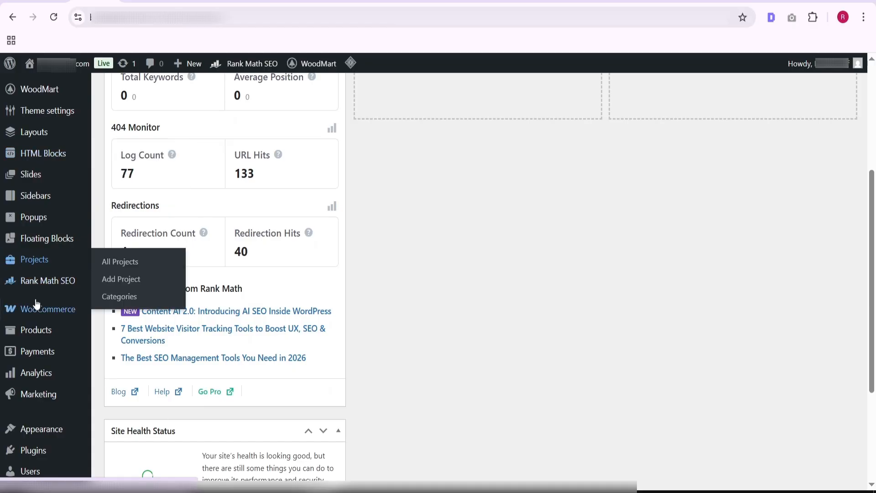
pyautogui.moveTo(48, 283)
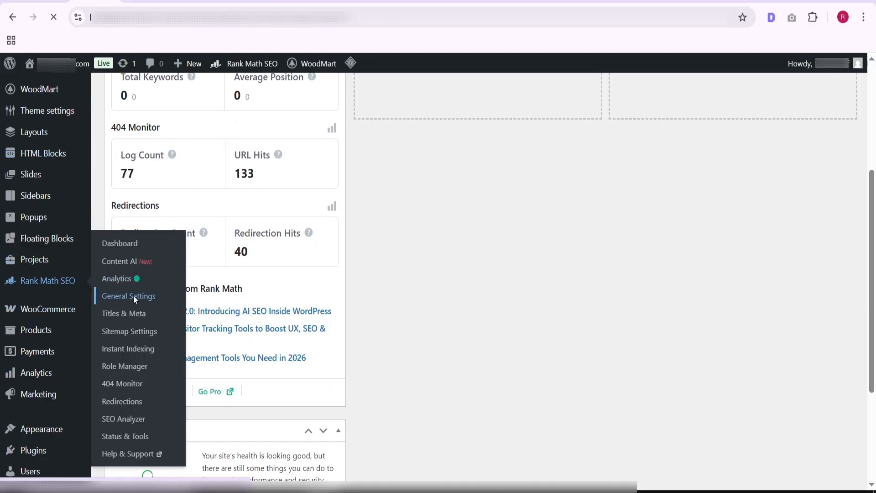
pyautogui.scroll(-3, 281, 360)
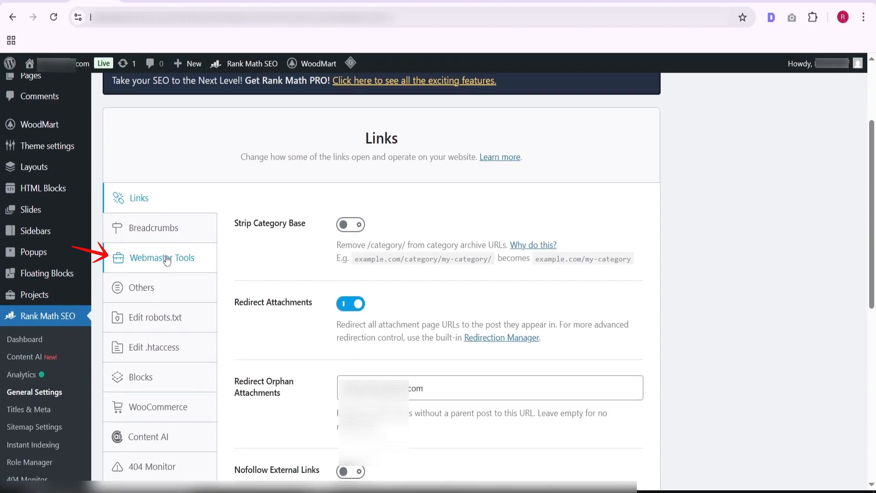
pyautogui.click(166, 258)
pyautogui.scroll(-3, 371, 316)
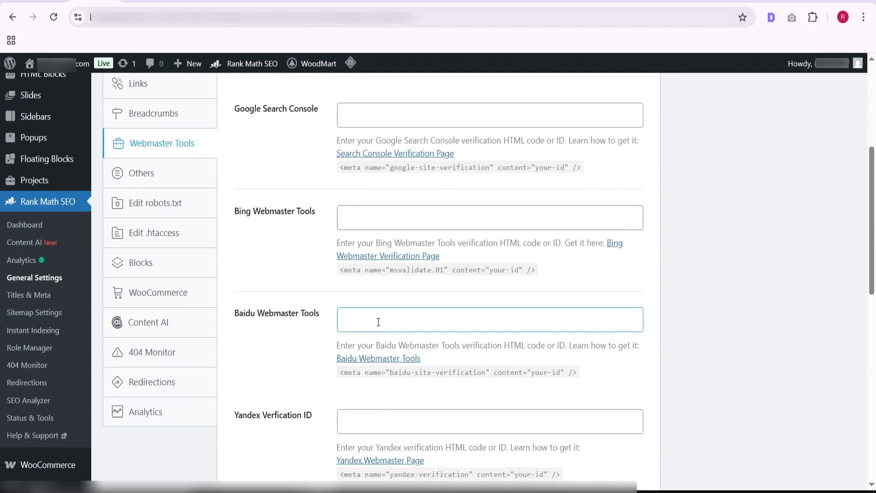
# - Paste Trustpilot's verification meta tag into the Custom Webmaster Tags field, save the changes and reload the page
pyautogui.scroll(-10, 378, 322)
pyautogui.click(378, 293)
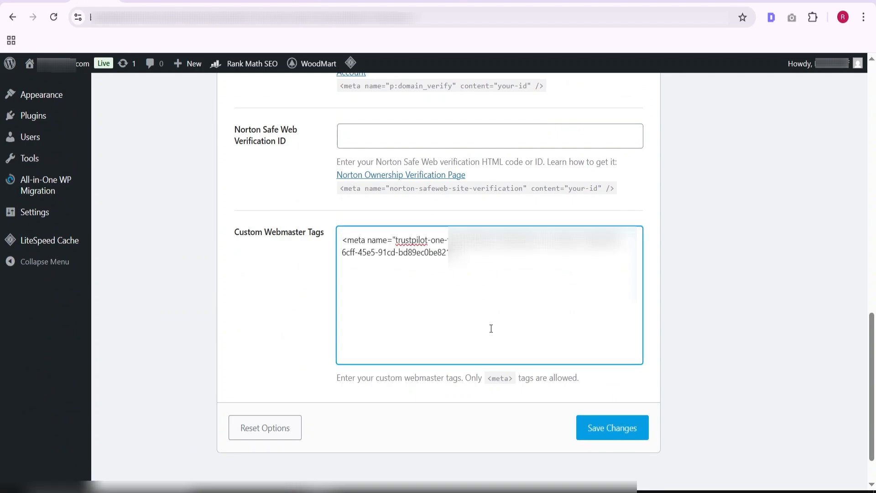
pyautogui.click(615, 430)
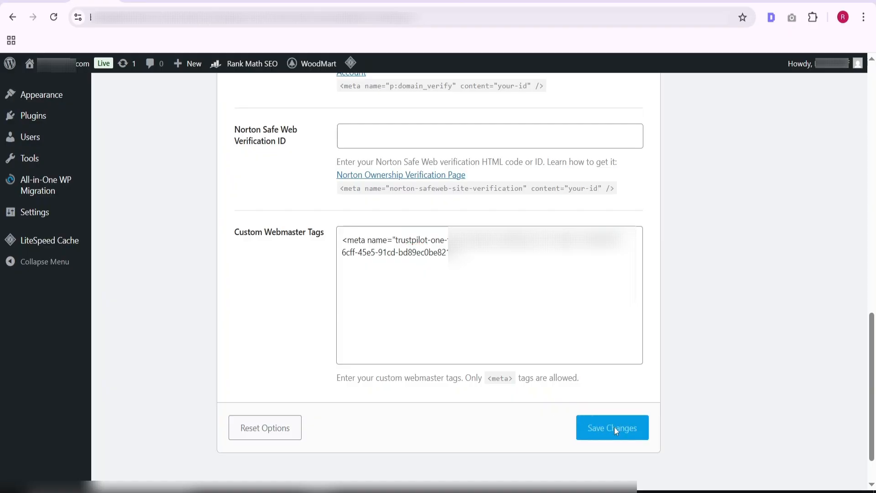
pyautogui.click(54, 20)
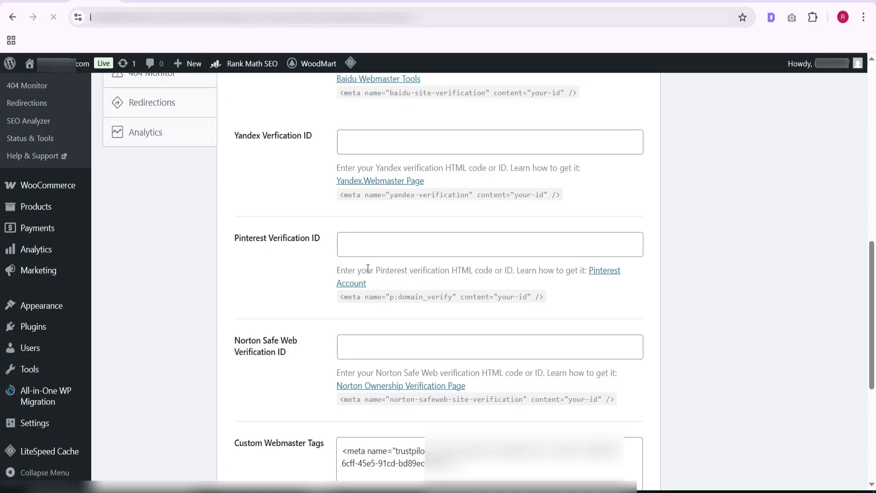
# - Switch back to the Trustpilot verification page and verify the domain with the meta tag method
pyautogui.hotkey('alt', 'Tab')
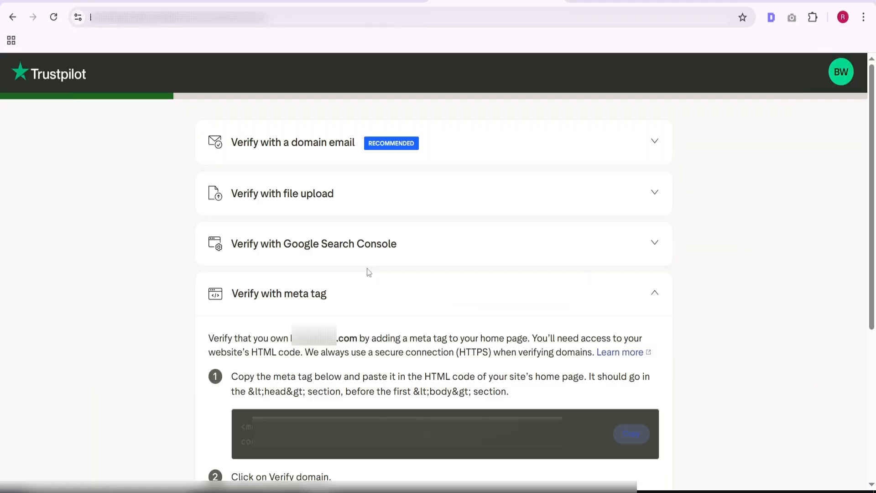
pyautogui.scroll(-5, 434, 263)
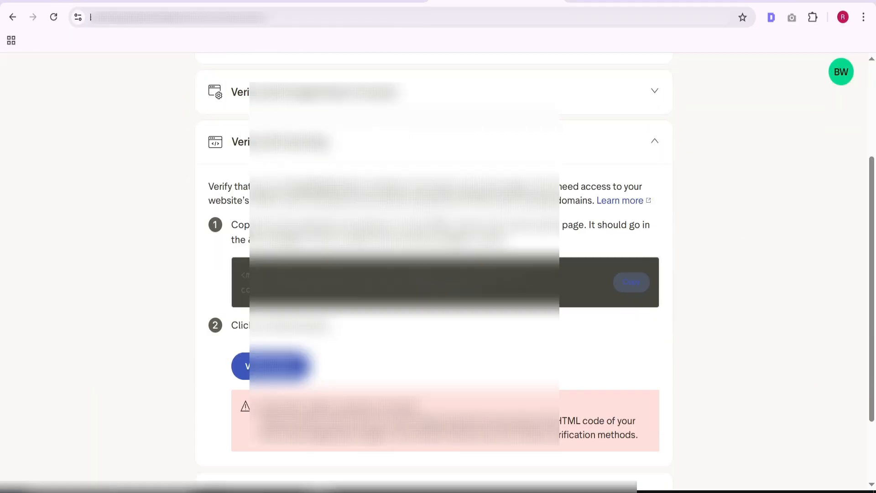
pyautogui.click(289, 273)
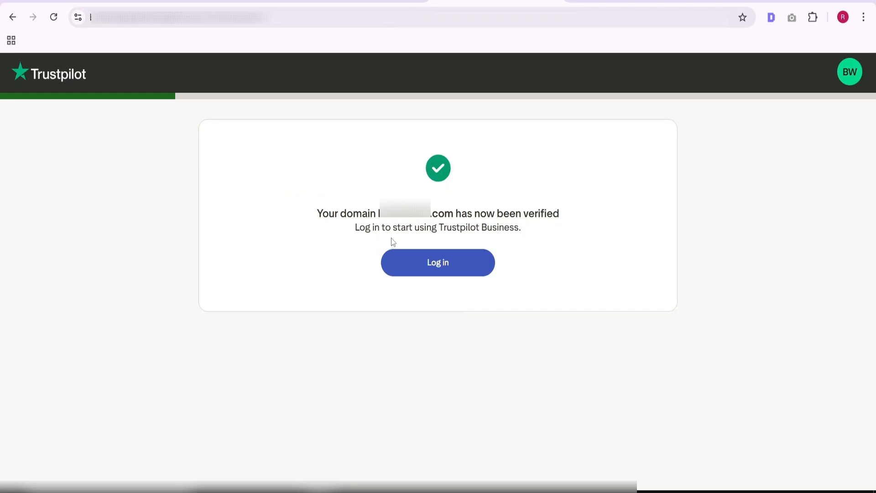
# - Log in to Trustpilot Business with Google, then view and close the account's notifications
pyautogui.click(453, 275)
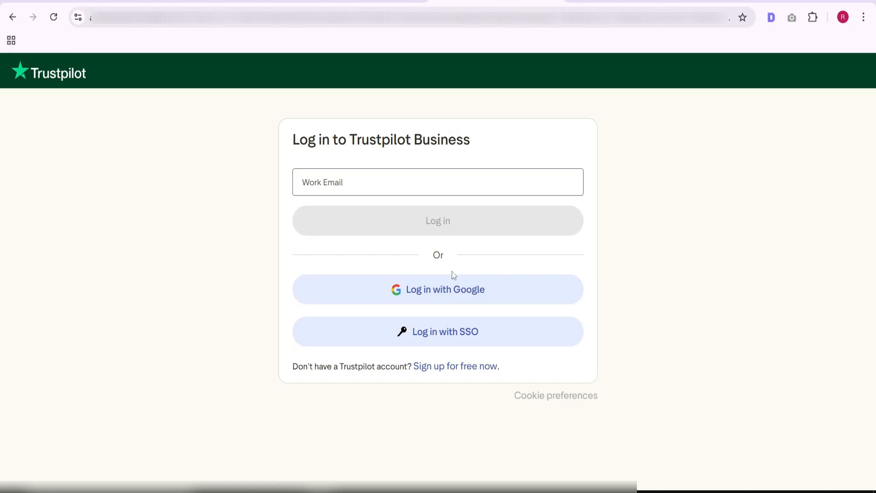
pyautogui.click(440, 295)
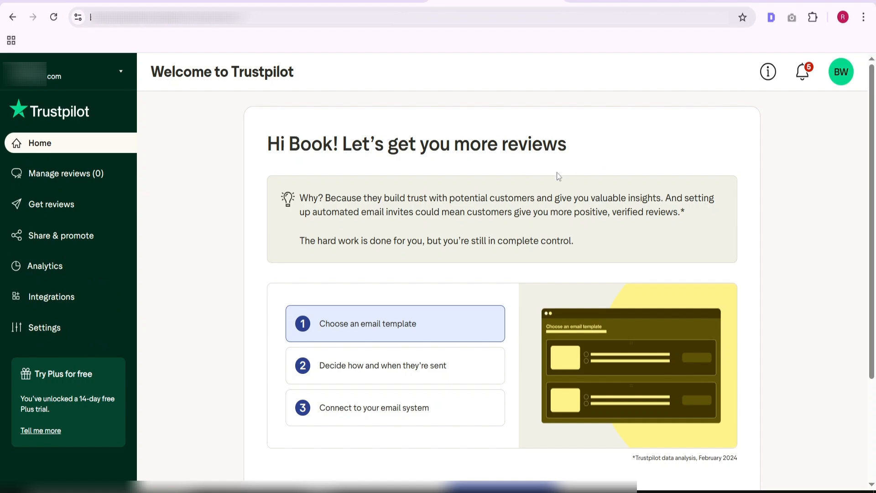
pyautogui.click(804, 74)
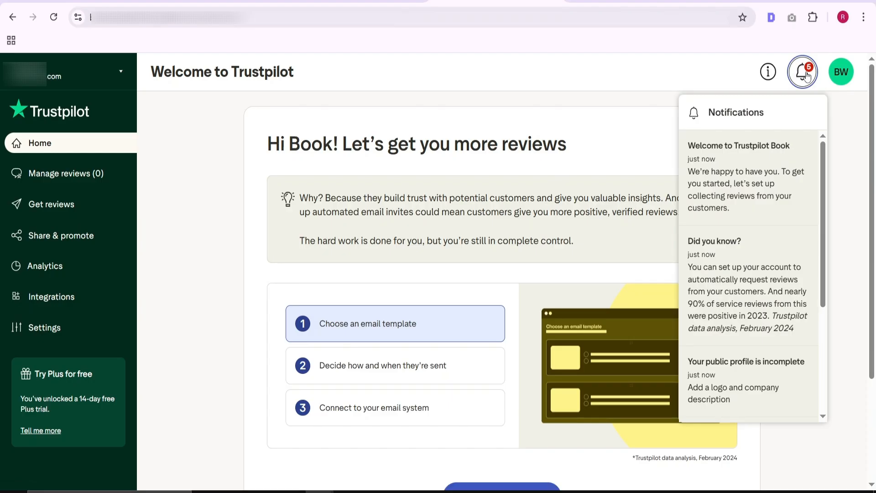
pyautogui.click(806, 76)
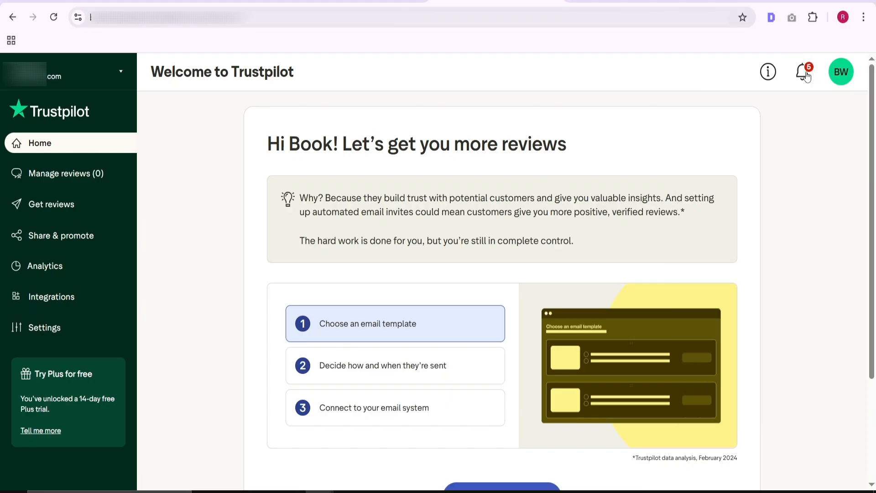